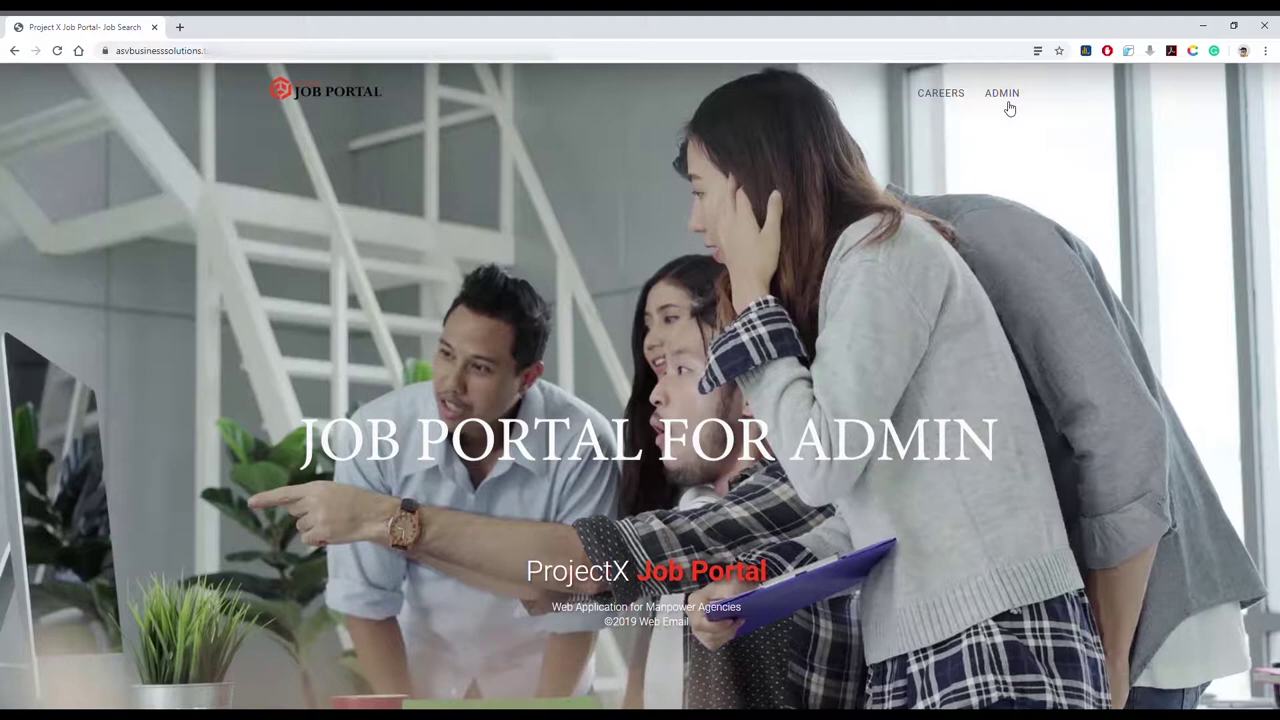
Open the Admin Log in page and enter the administrator's username and password
click(1008, 103)
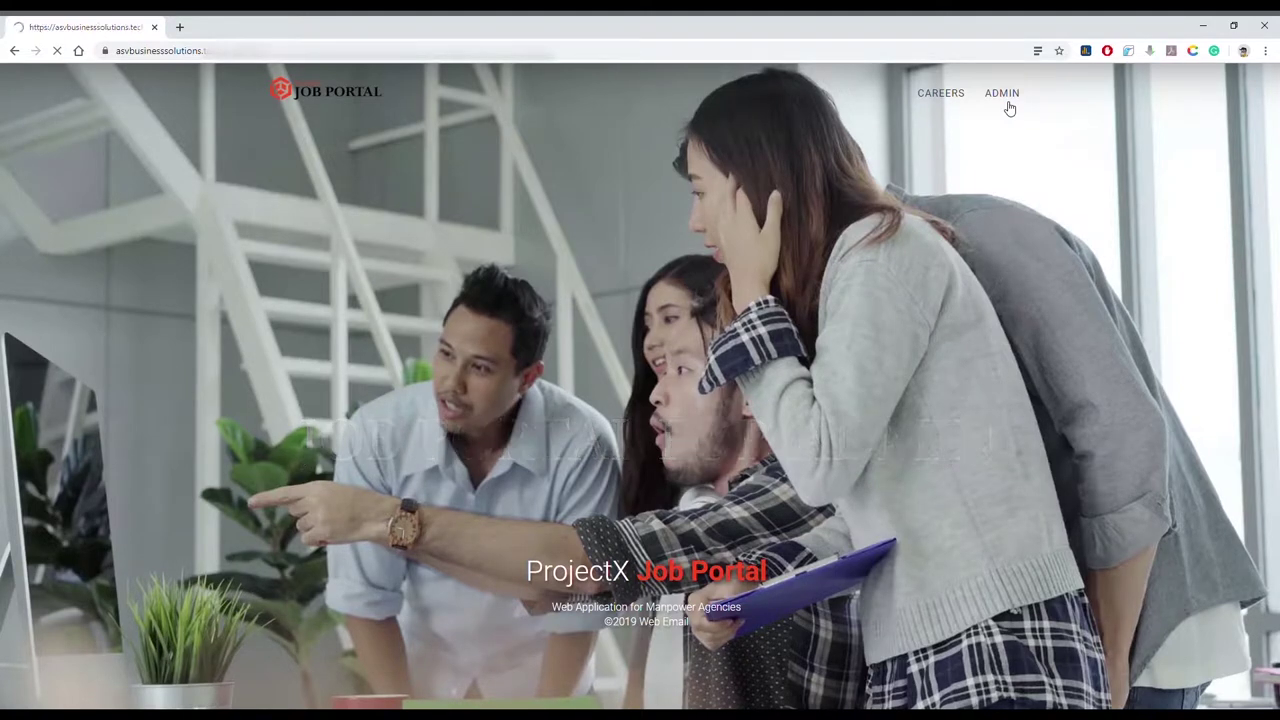
click(828, 327)
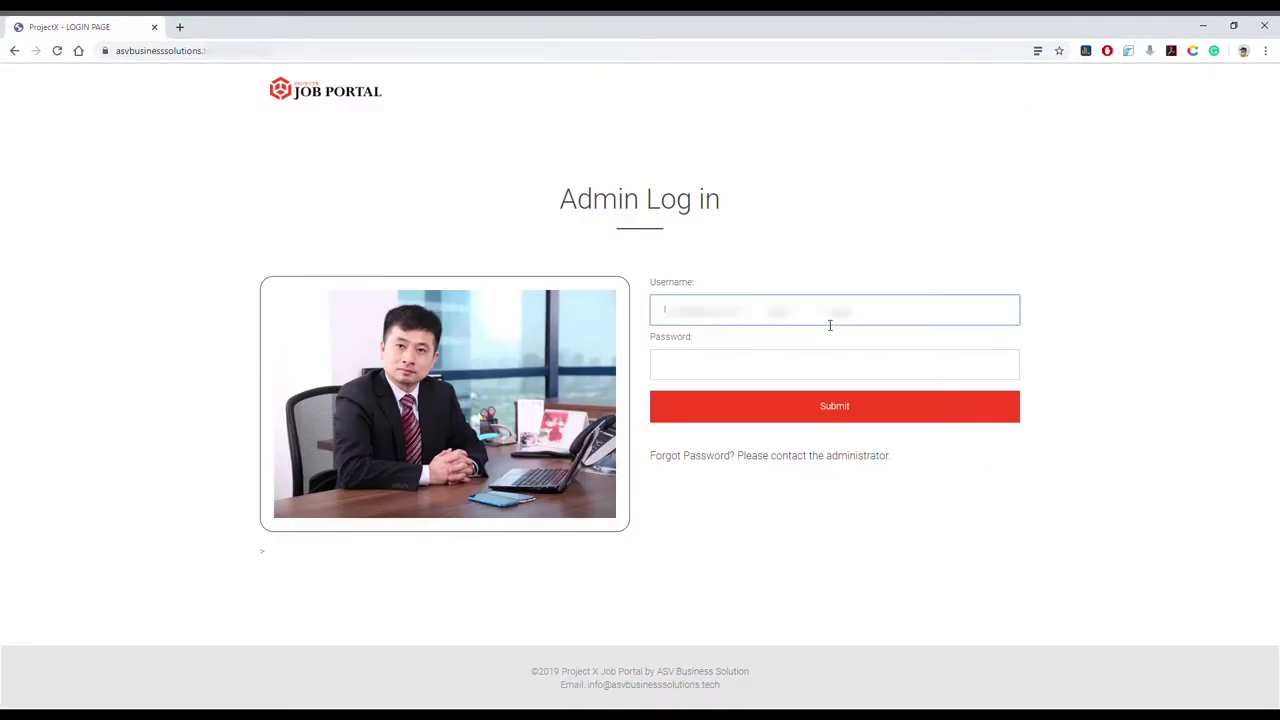
key(Tab)
text(•••••••)
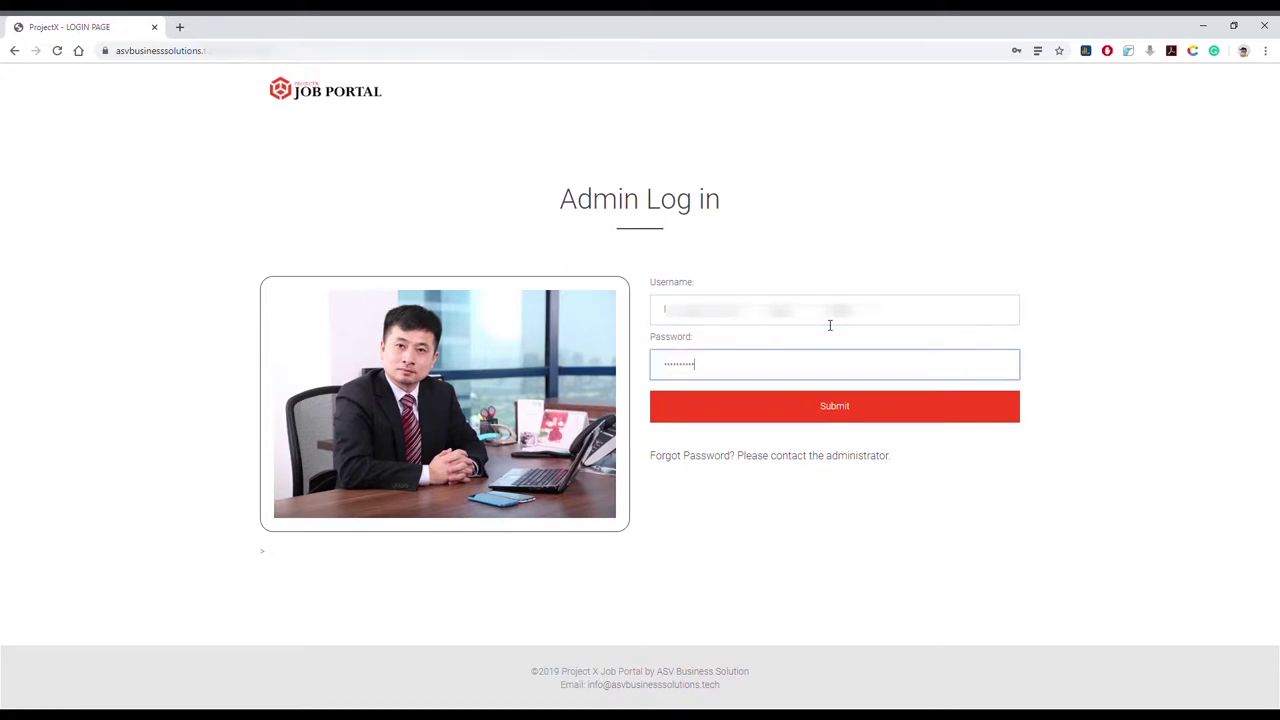
Submit the admin login and view the recruitment dashboard charts
click(829, 416)
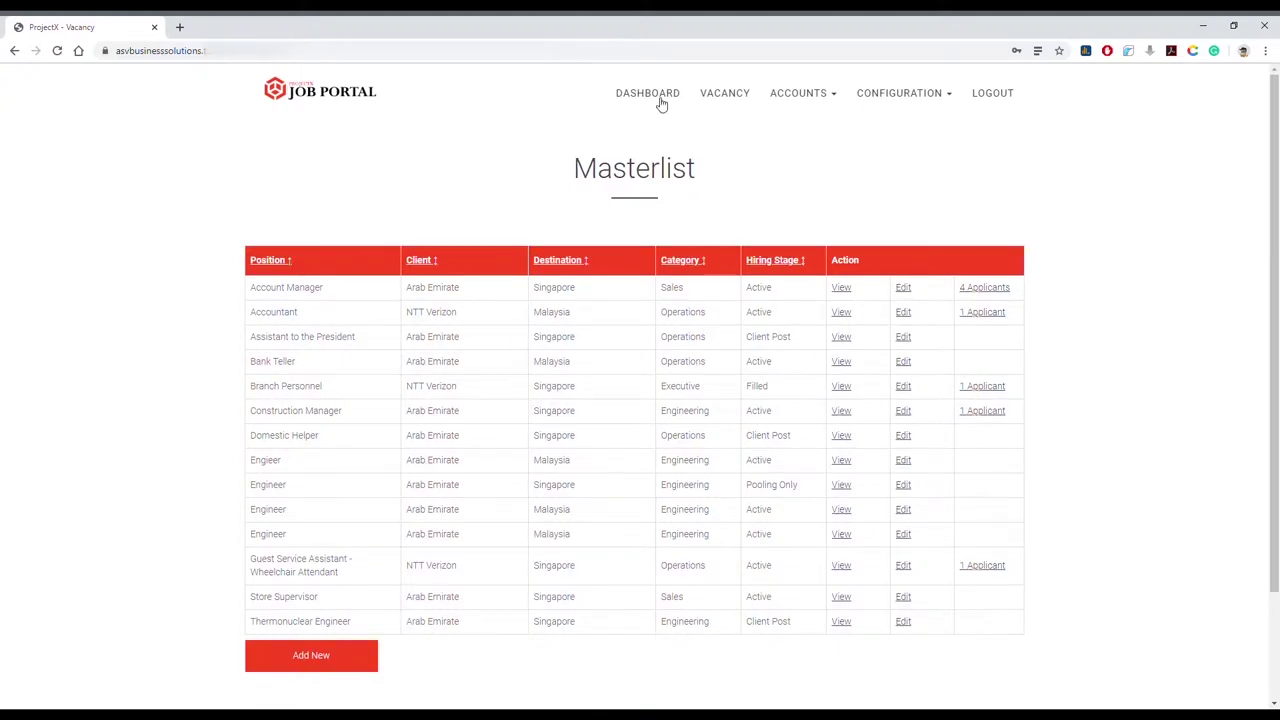
click(647, 93)
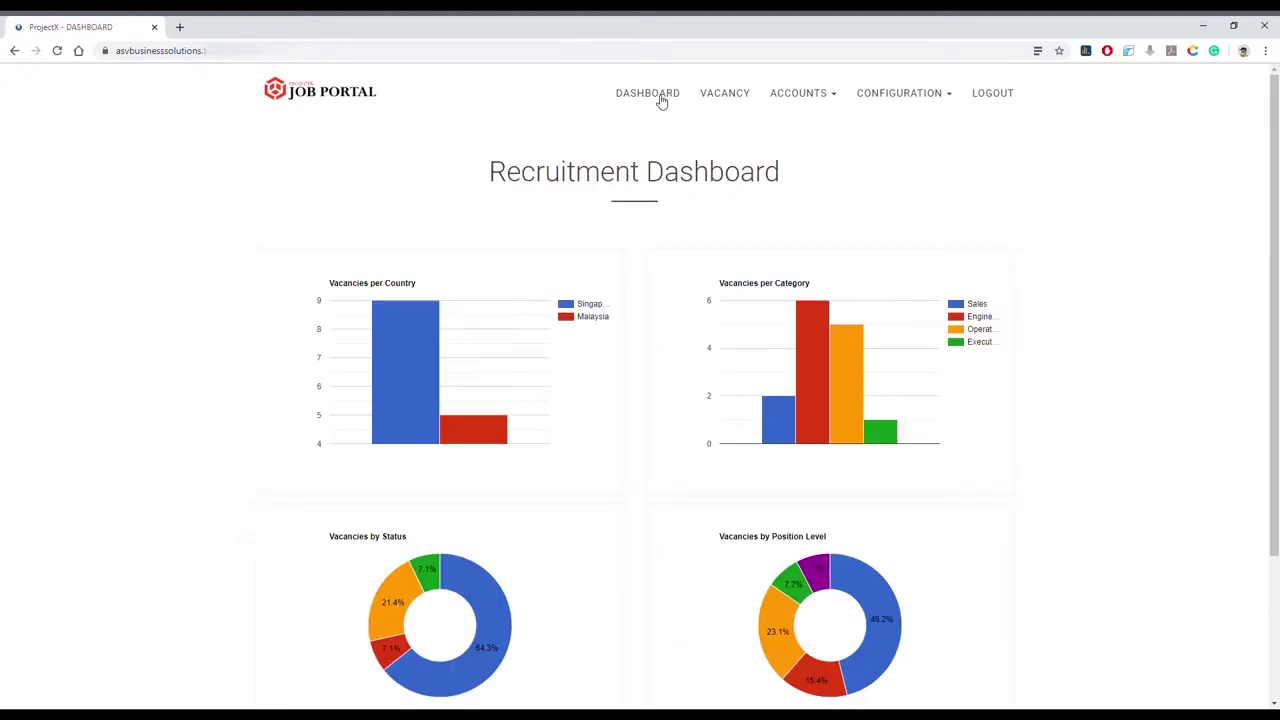
Sort the Vacancy Masterlist by Position, then by Hiring Stage with Active first and Filled last
click(740, 97)
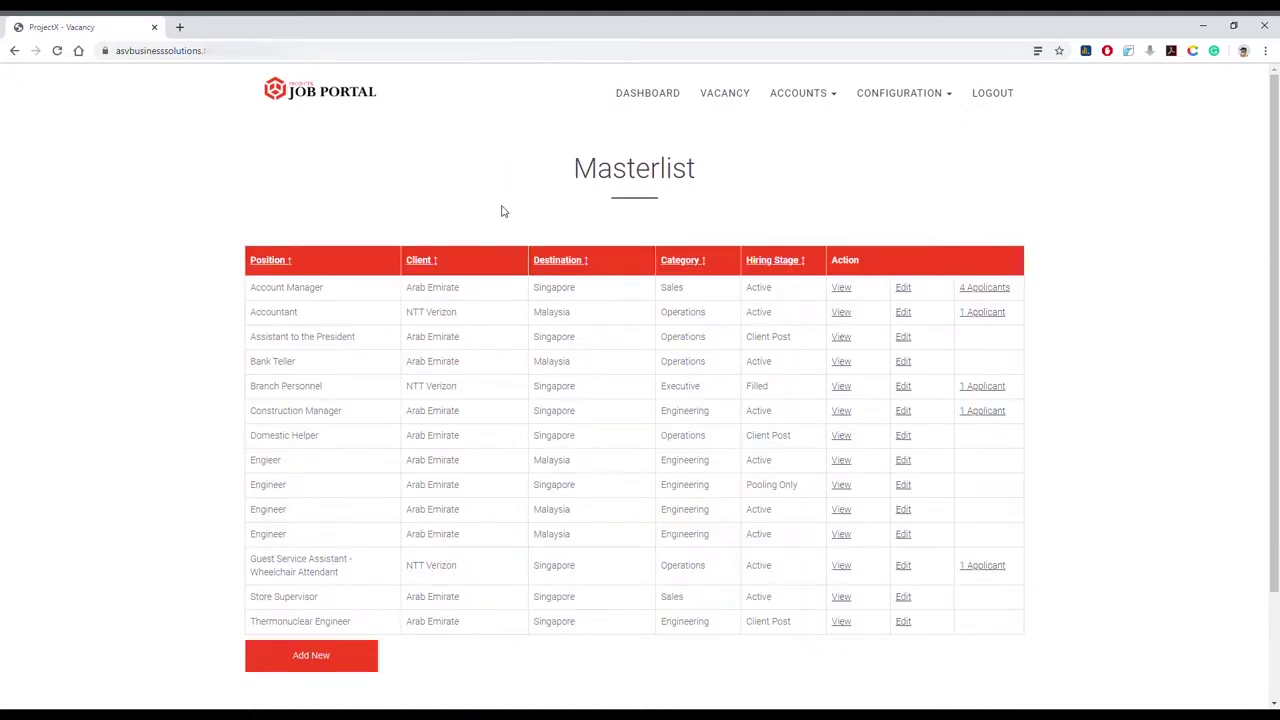
click(278, 268)
click(789, 262)
click(789, 262)
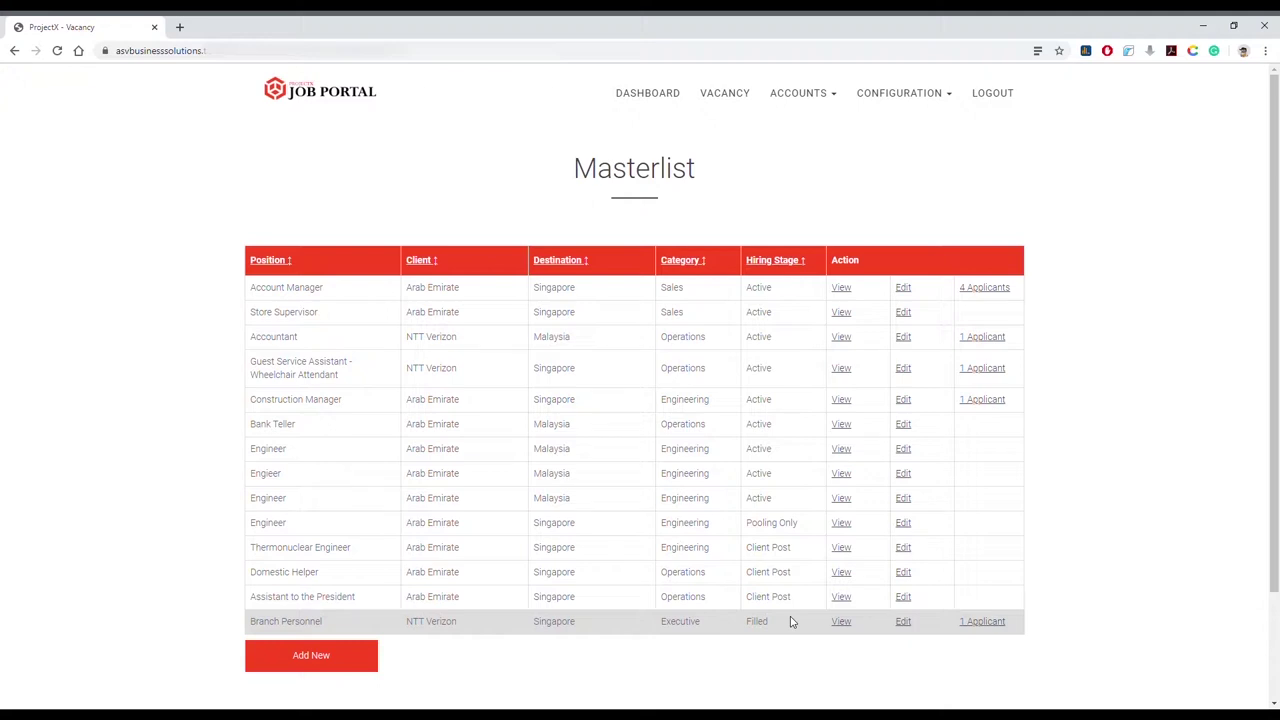
Start a new vacancy with 12 and position Engineer, client Arab Emirate, destination Malaysia
click(332, 654)
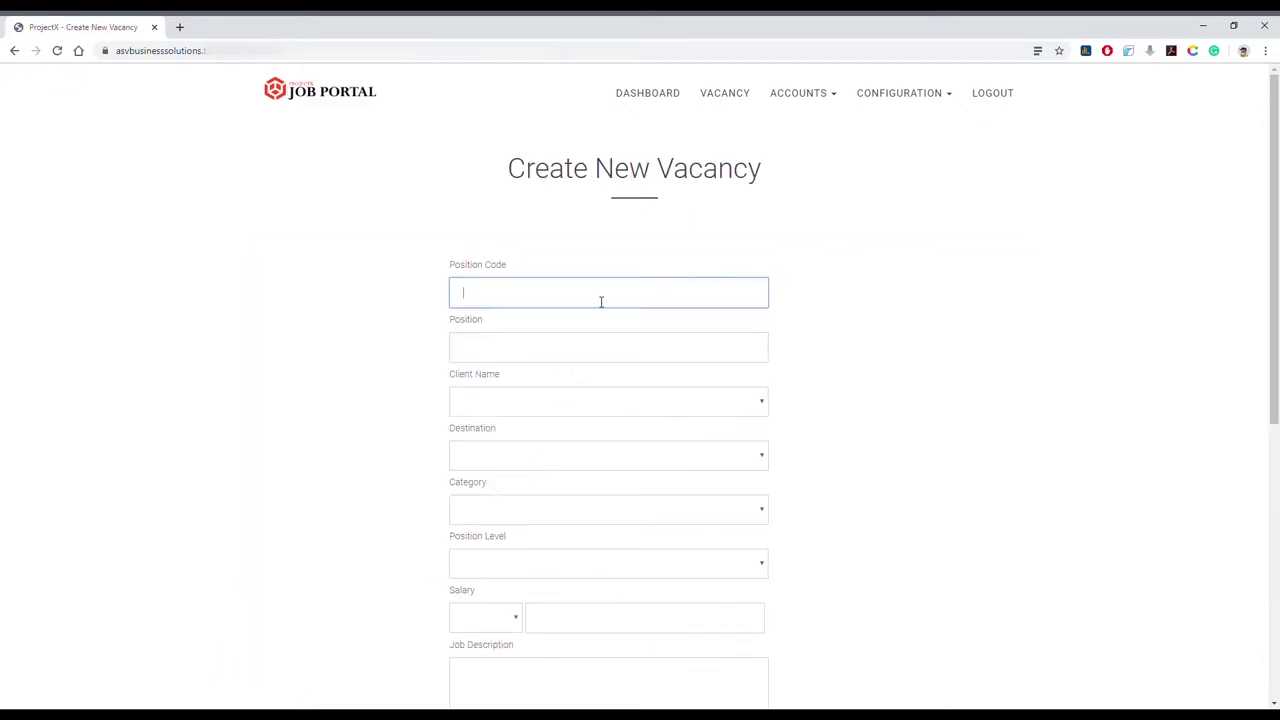
text(12)
click(602, 347)
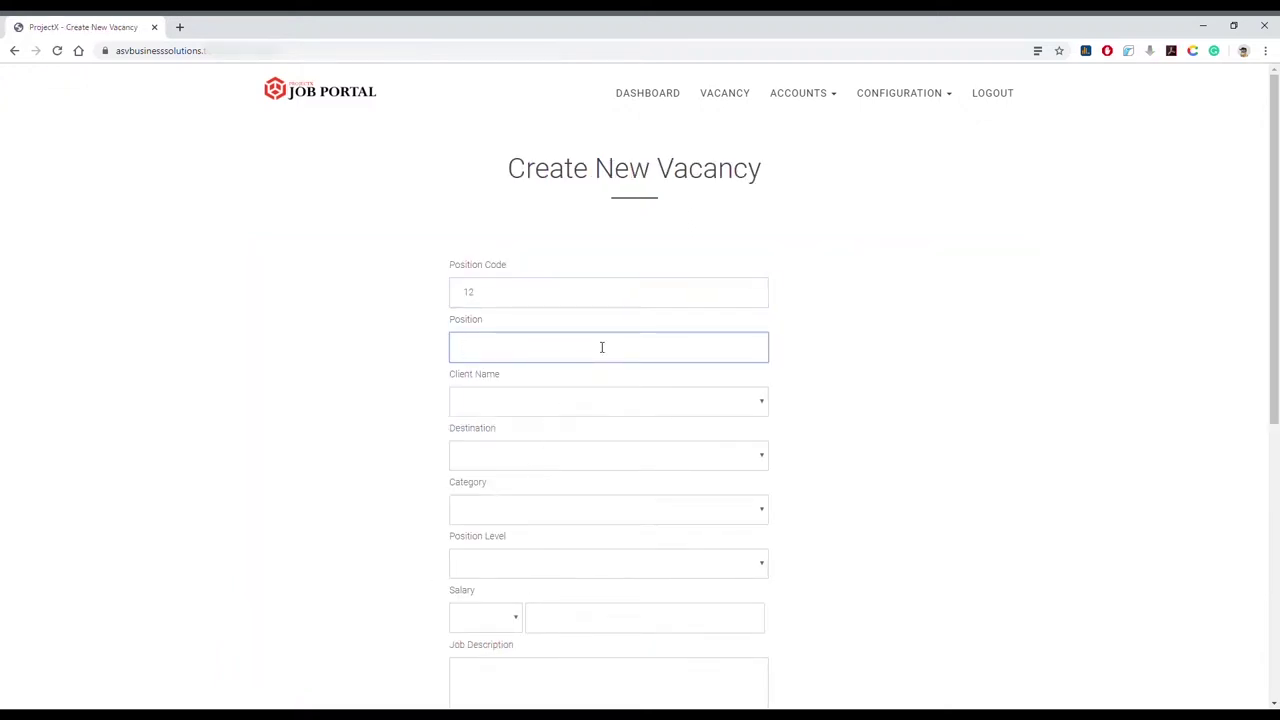
text(Engineer)
click(576, 401)
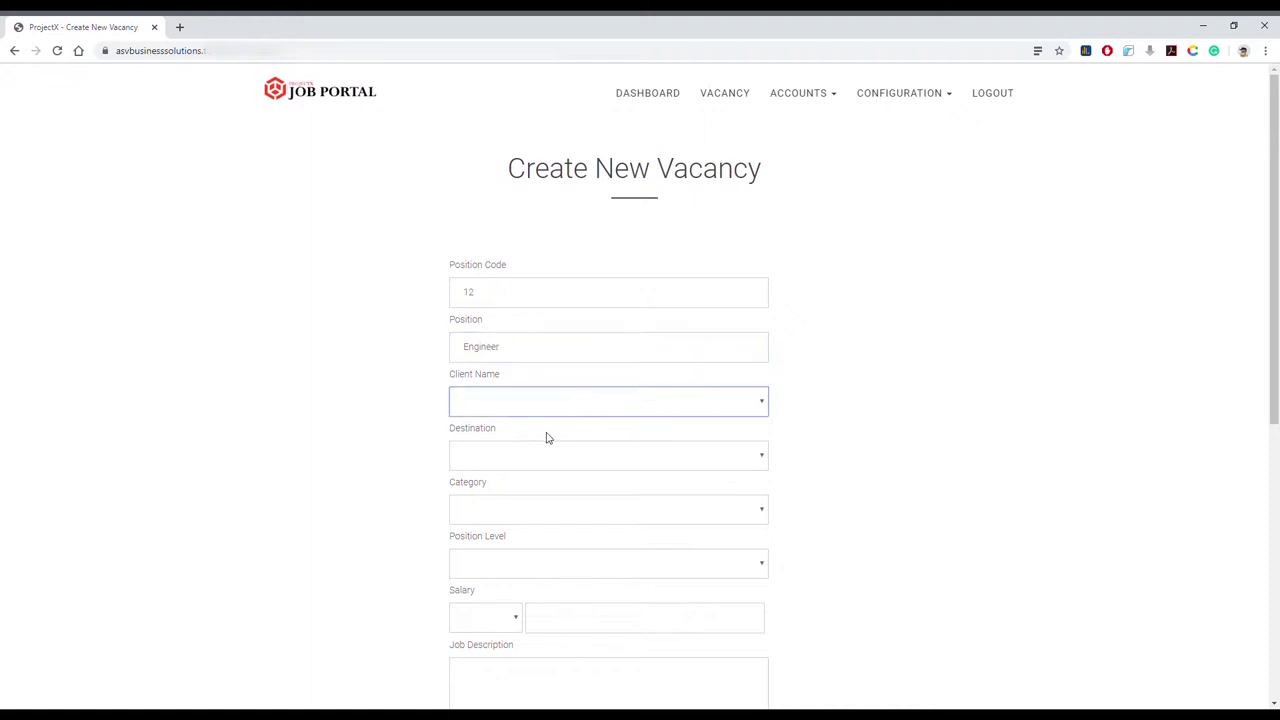
click(547, 437)
click(538, 463)
click(521, 505)
Set category Engineering, position level Entry Level, and salary PHP 25000
click(518, 521)
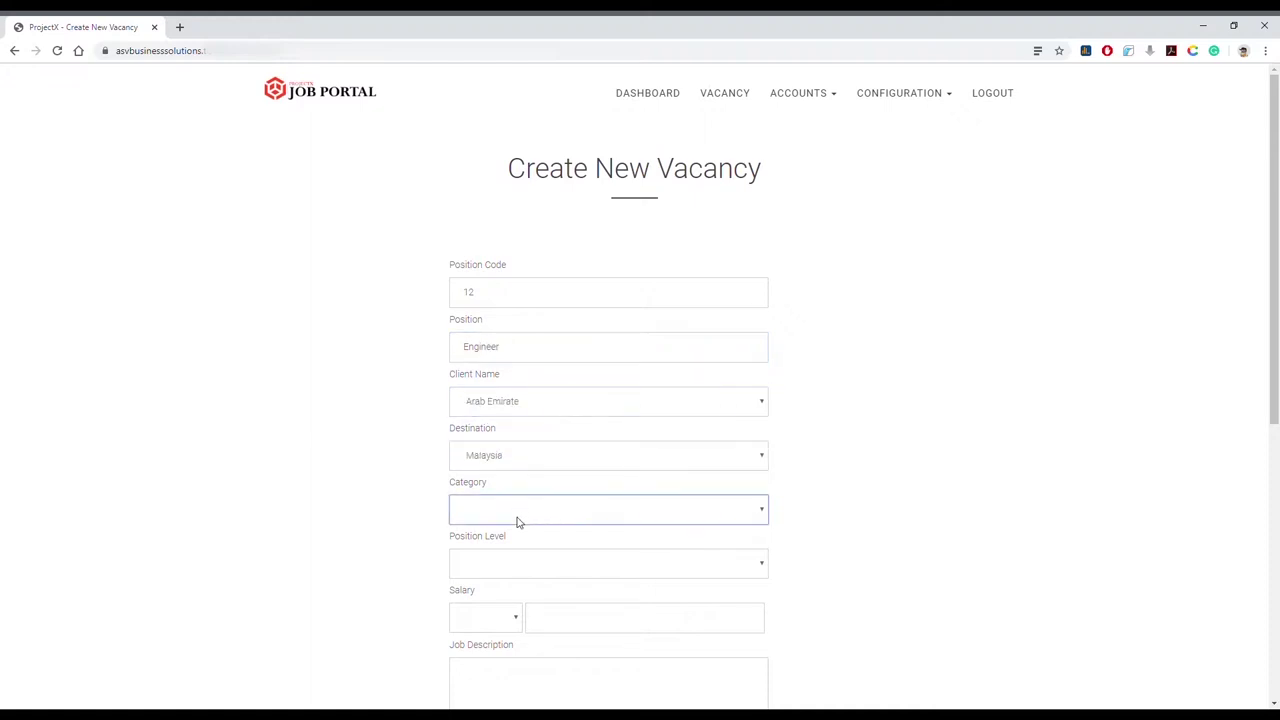
click(515, 556)
click(514, 563)
click(510, 597)
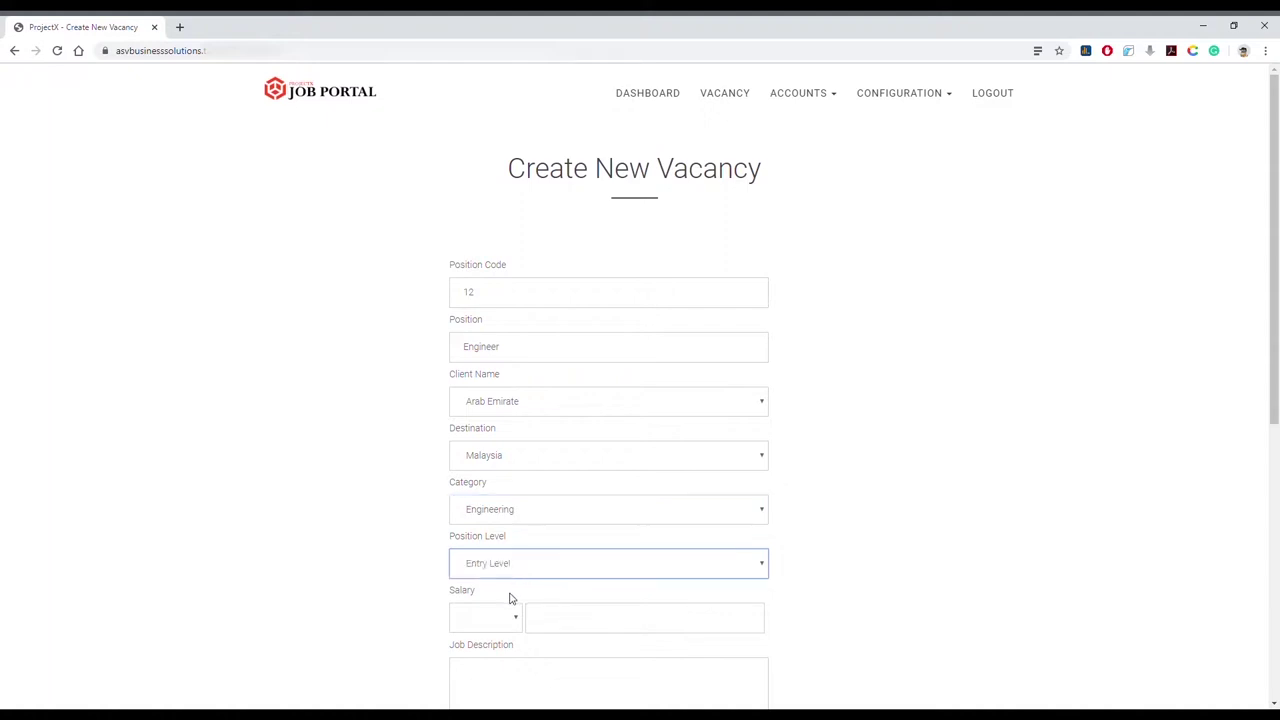
click(495, 617)
click(481, 670)
click(571, 623)
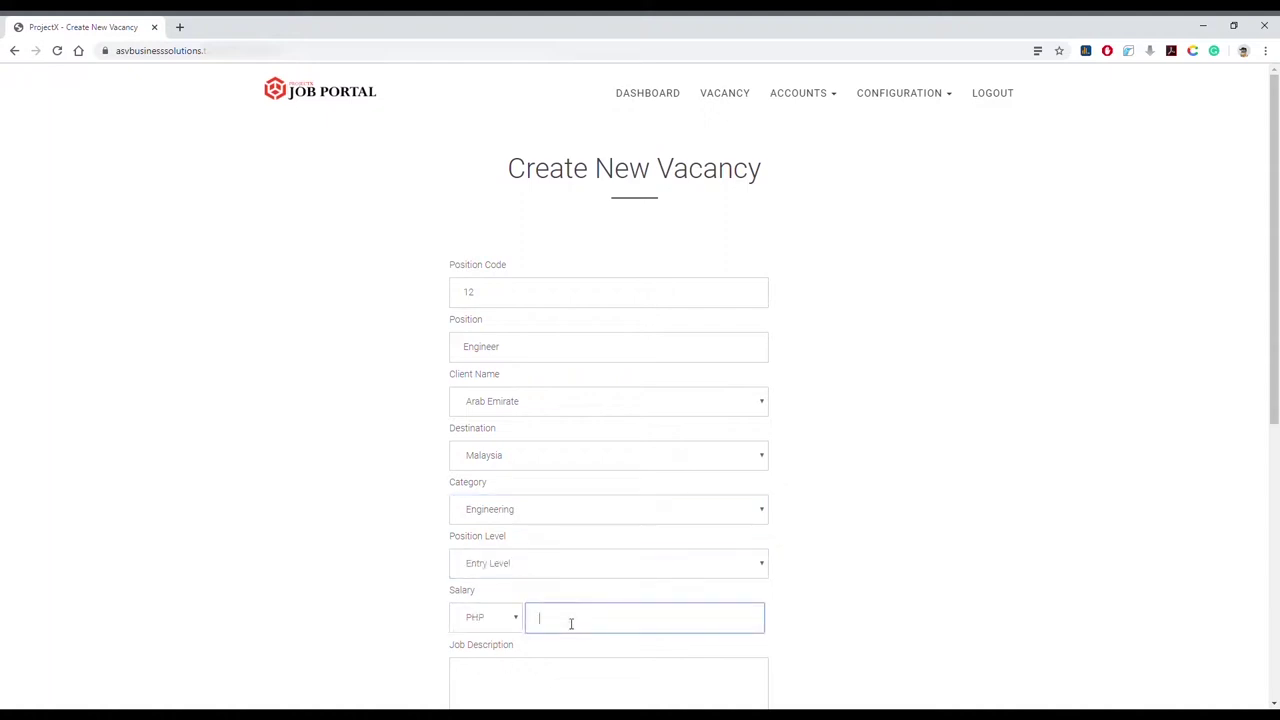
text(25000)
Paste sample text into the Job Description, Responsibility and Qualification fields
scroll(571, 614, down, 4)
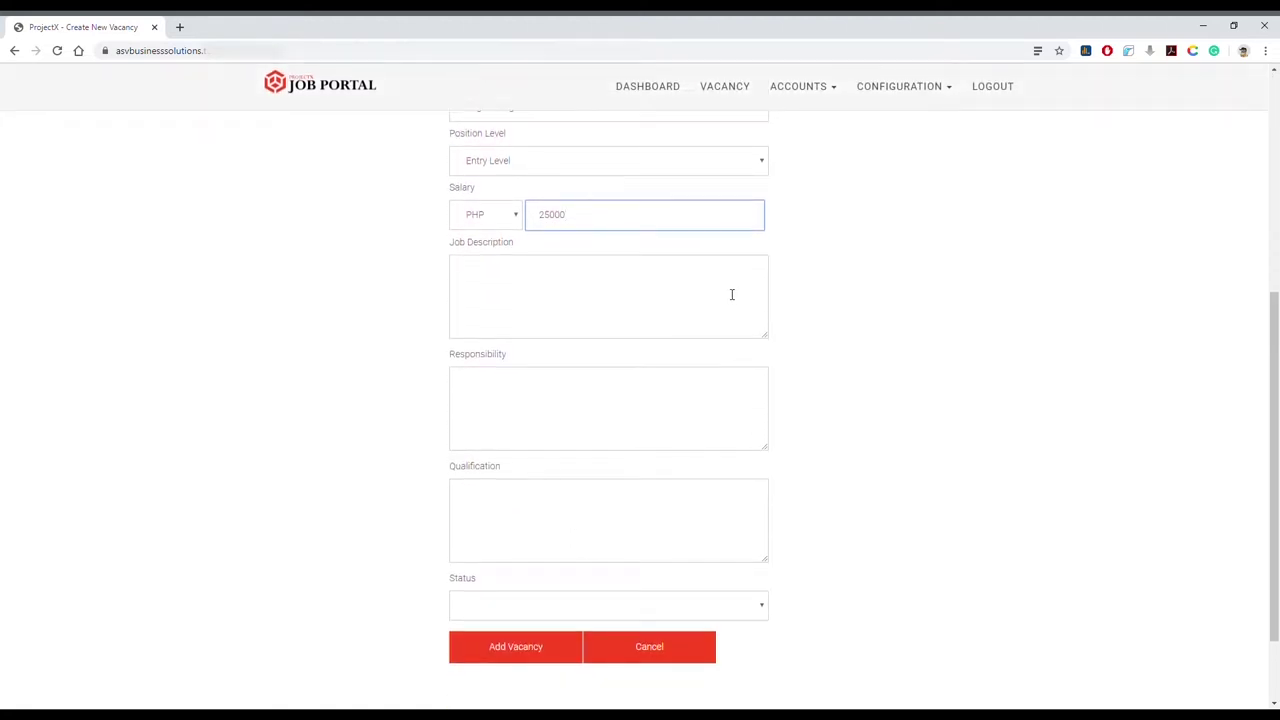
click(731, 294)
key(ctrl+v)
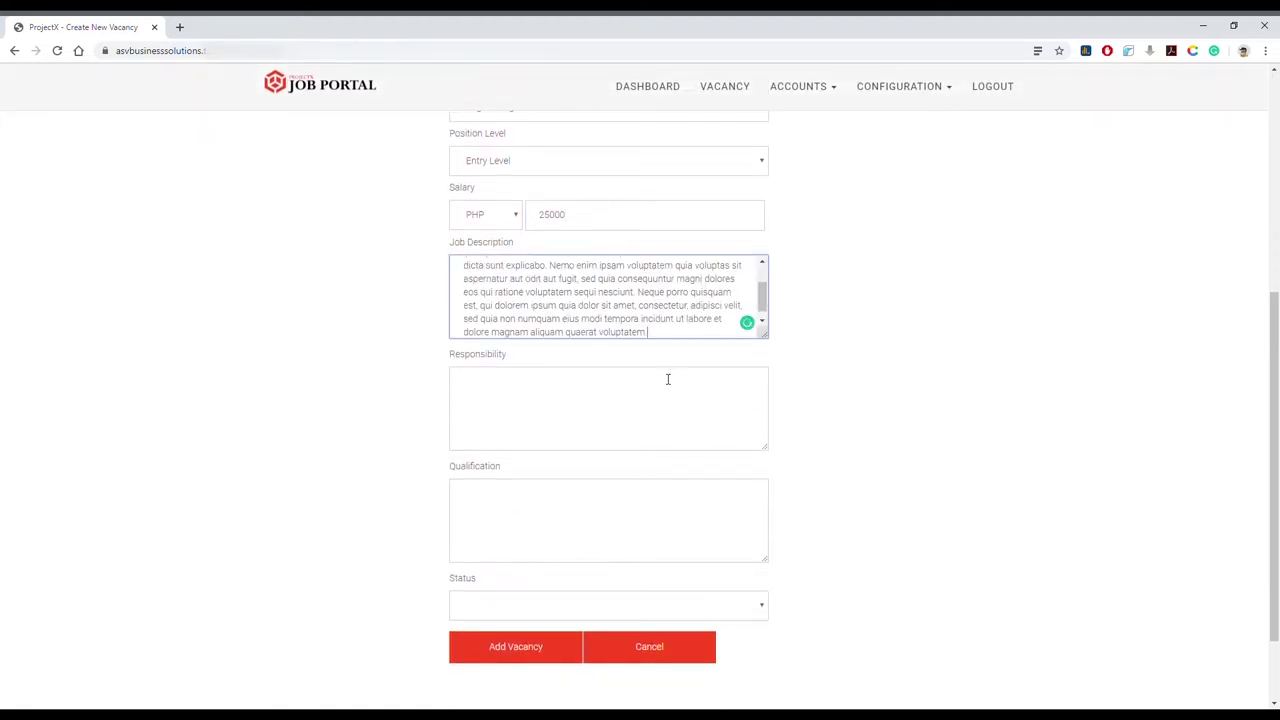
click(669, 390)
key(ctrl+v)
click(628, 510)
key(ctrl+v)
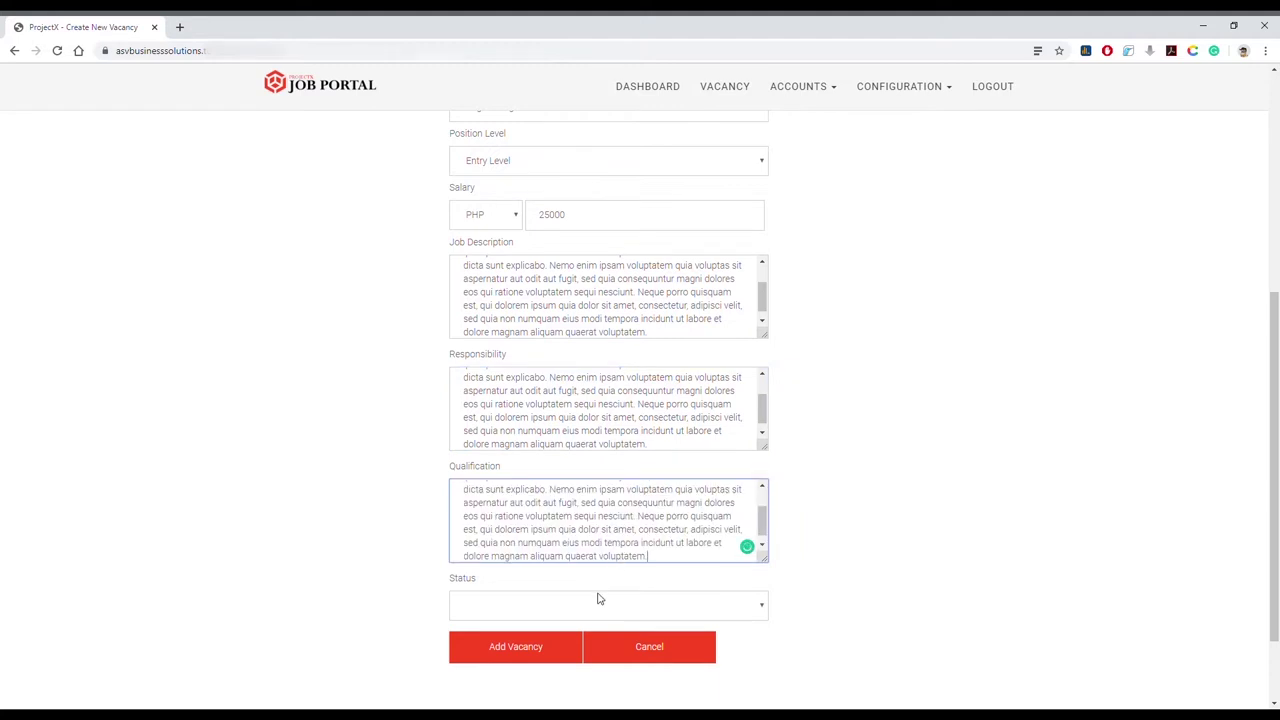
Set the vacancy status to Active and save the new Engineer vacancy
click(599, 605)
click(549, 635)
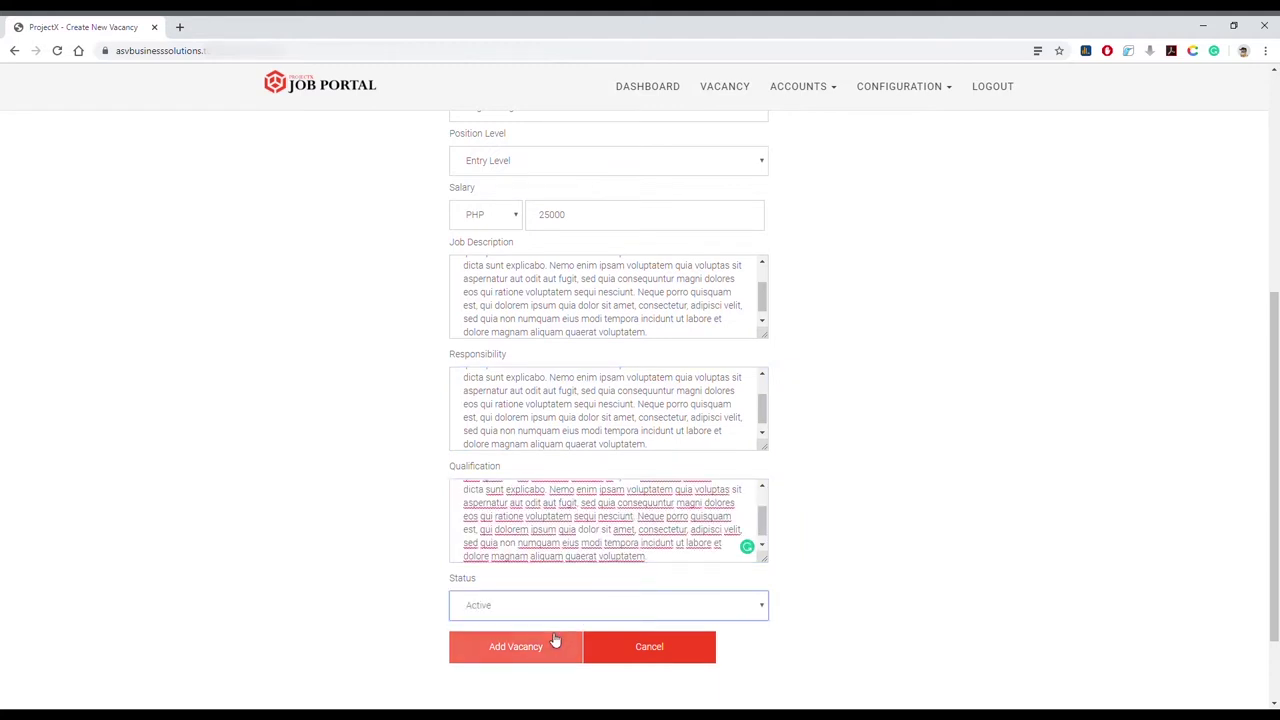
click(541, 644)
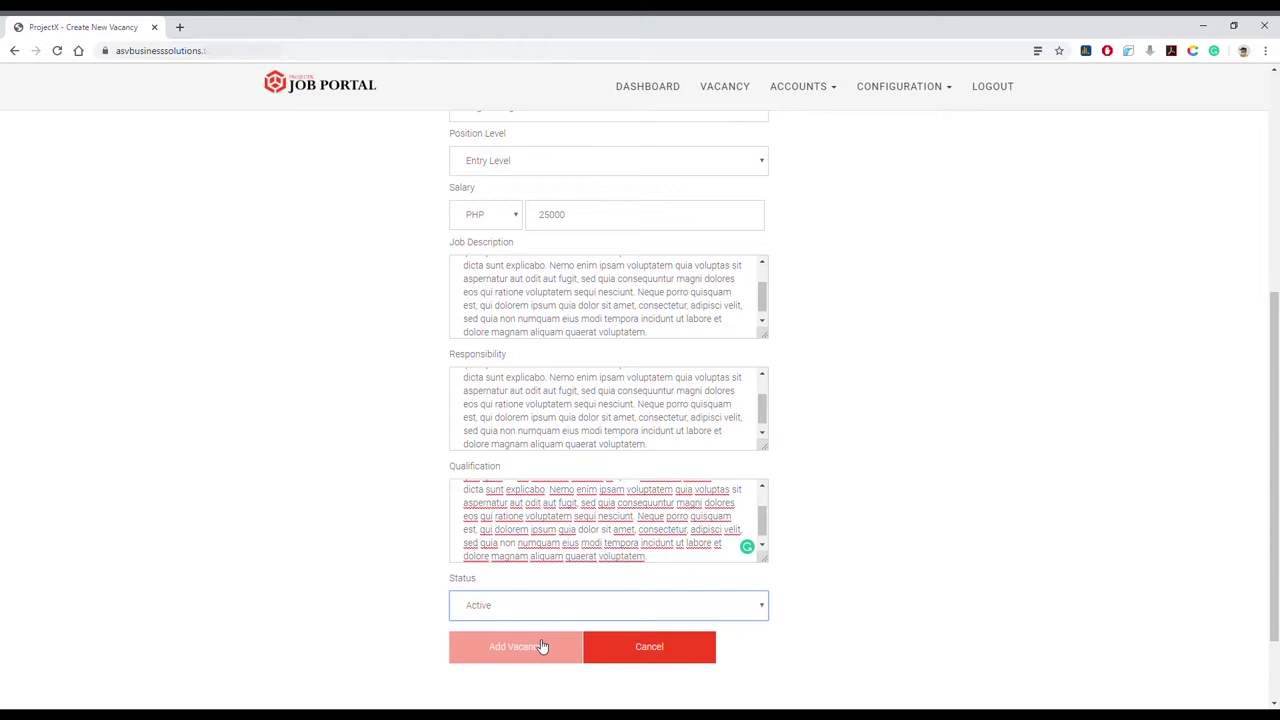
click(541, 646)
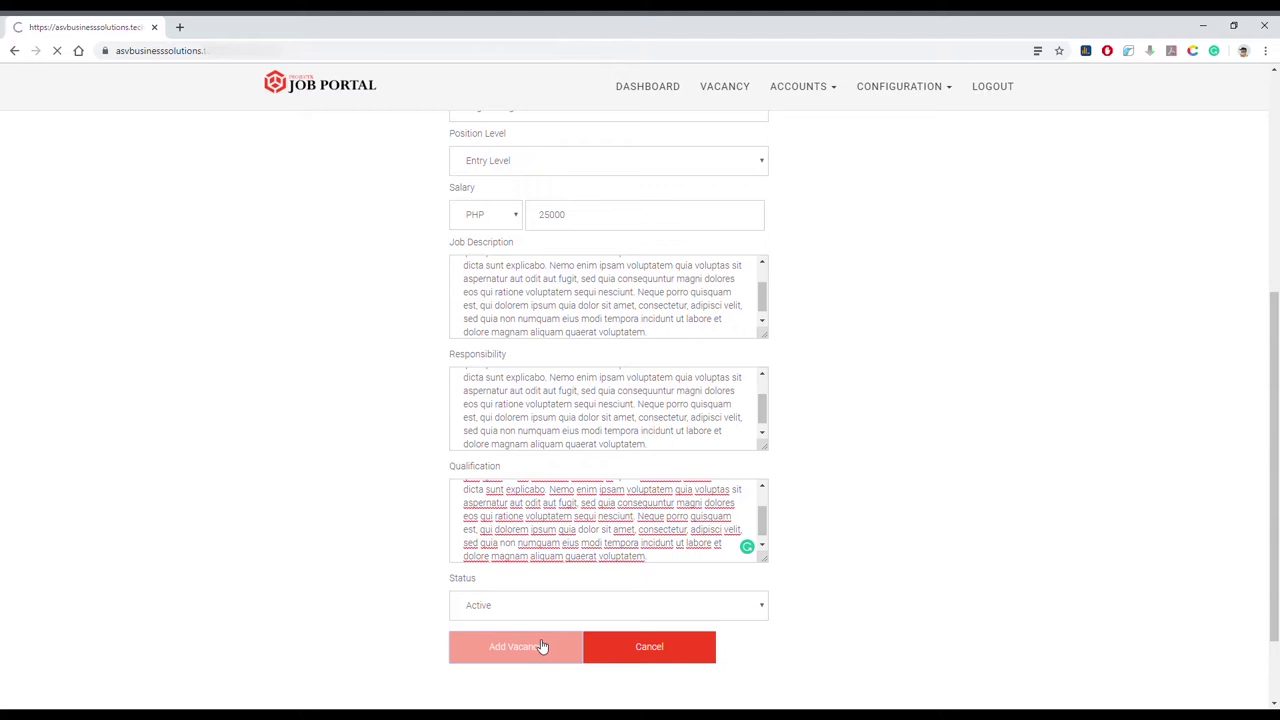
Open Account Manager's 4 applicants and view the shortlisted applicant's essay, cover letter and uploads
click(738, 100)
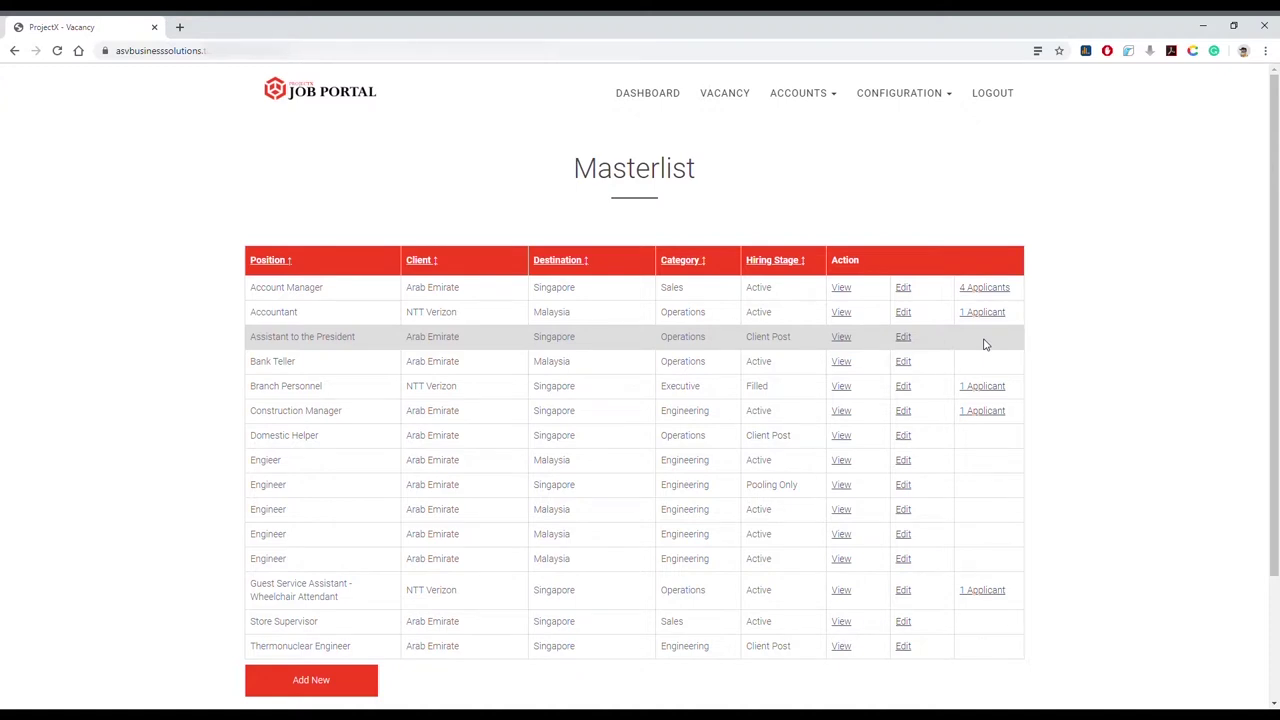
click(985, 288)
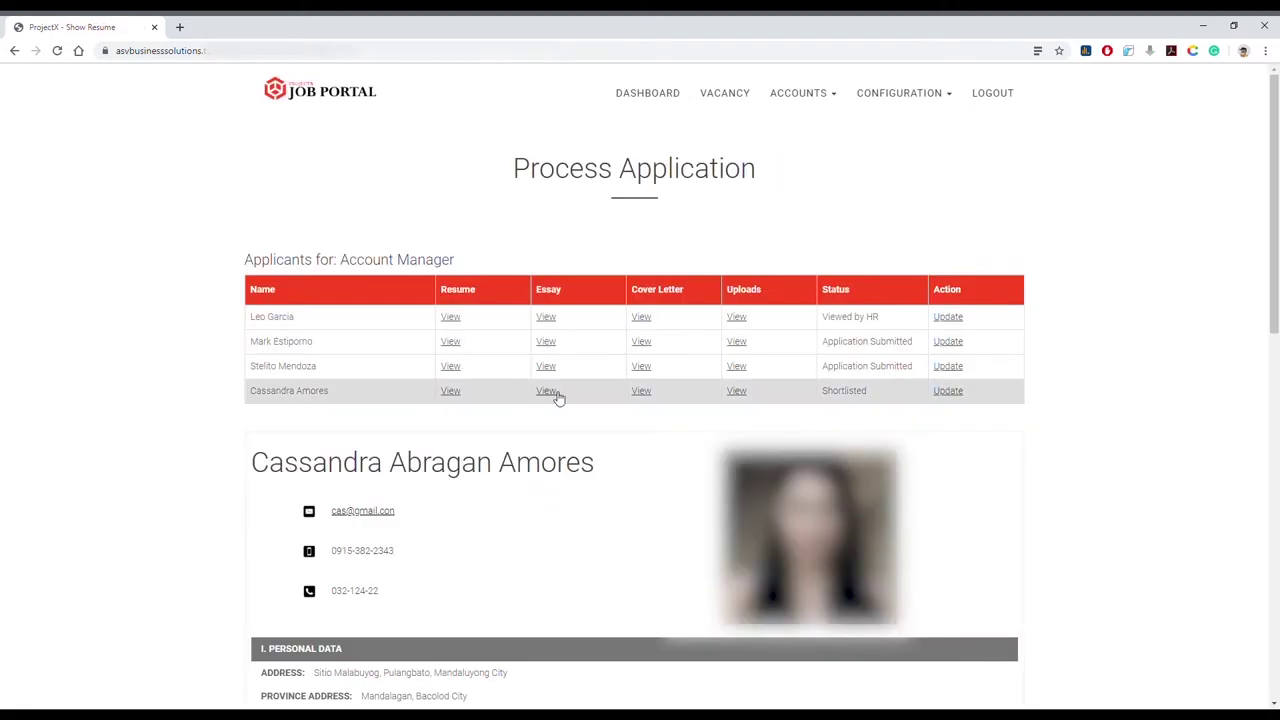
click(548, 392)
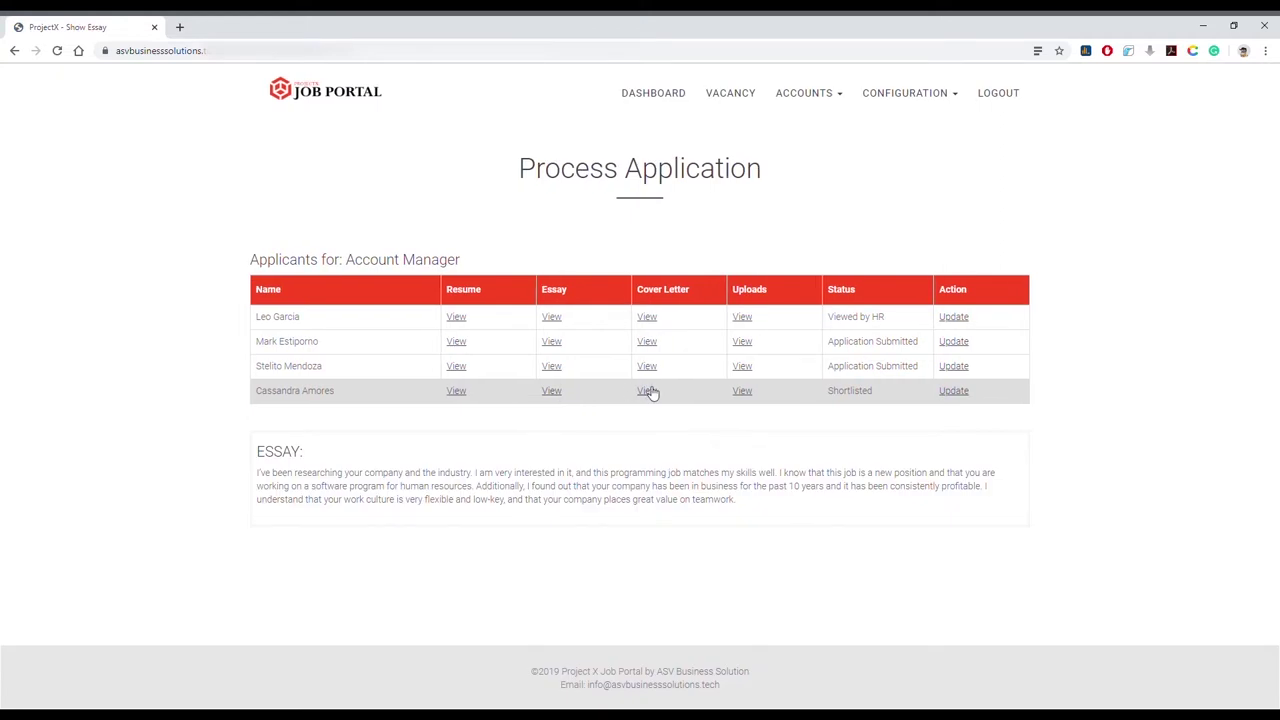
click(649, 392)
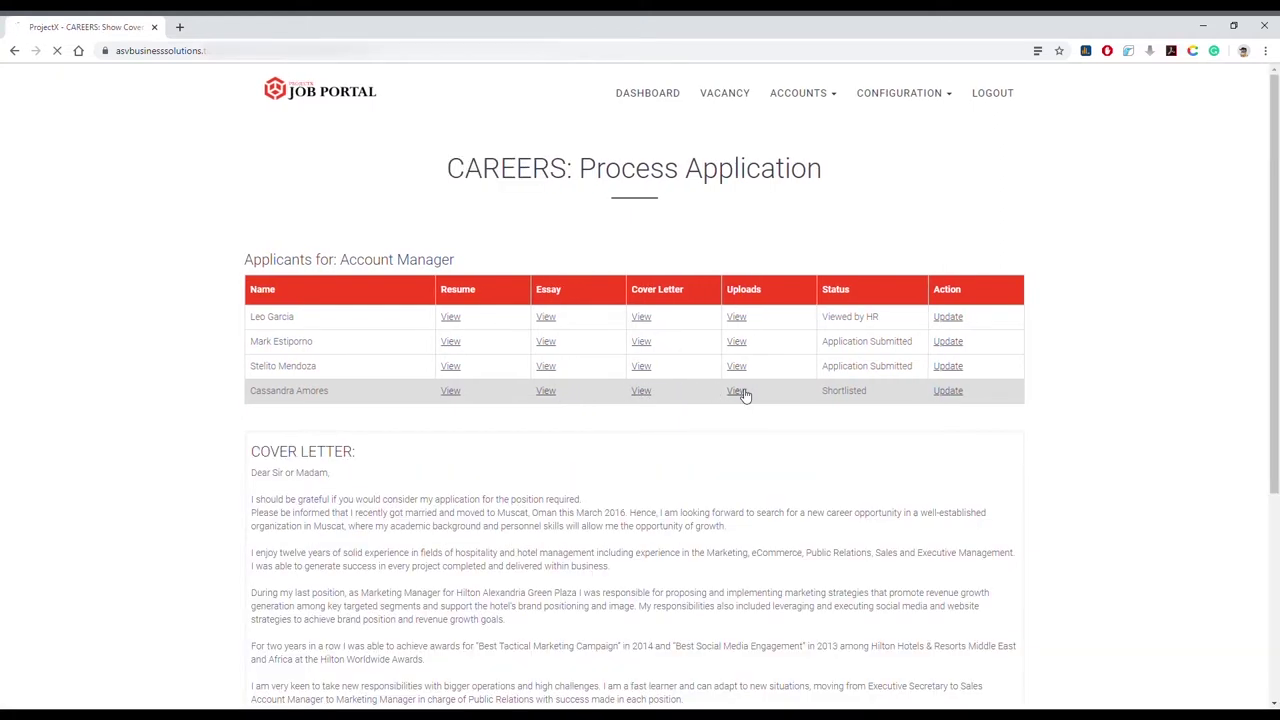
click(737, 391)
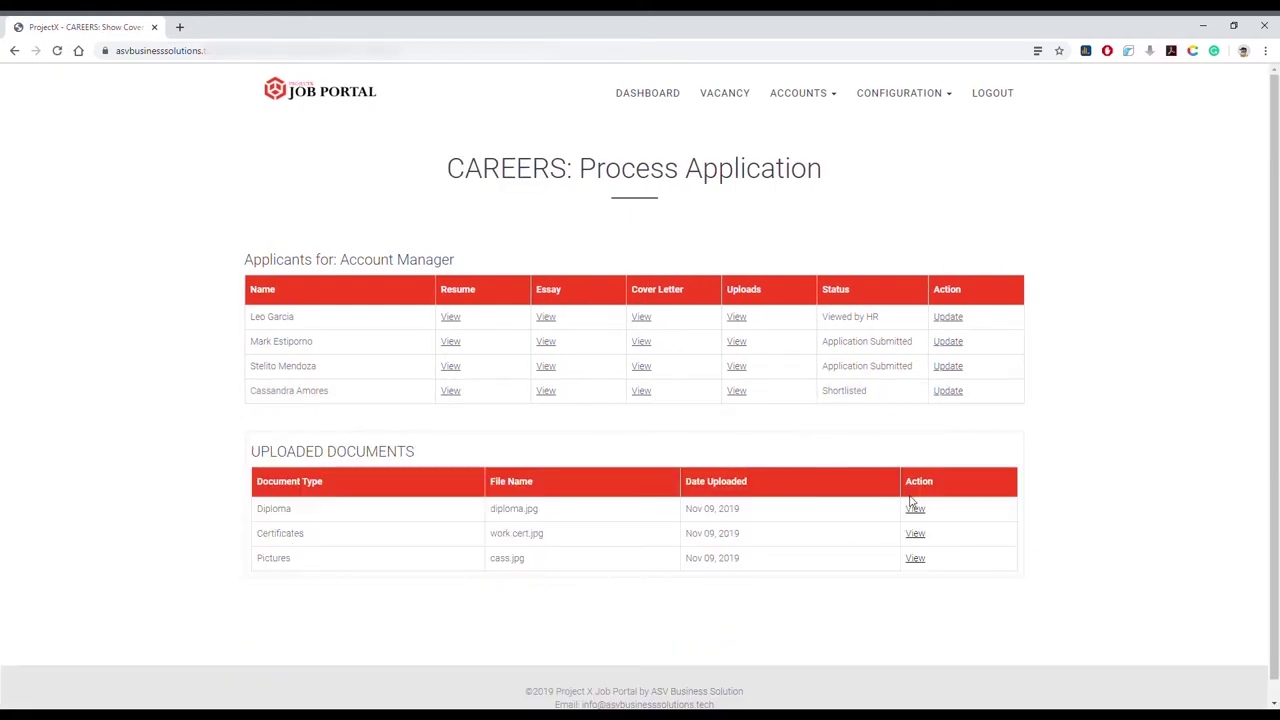
Update the shortlisted applicant to Scheduled for Interview with the message 'Shortlitesd'
click(955, 396)
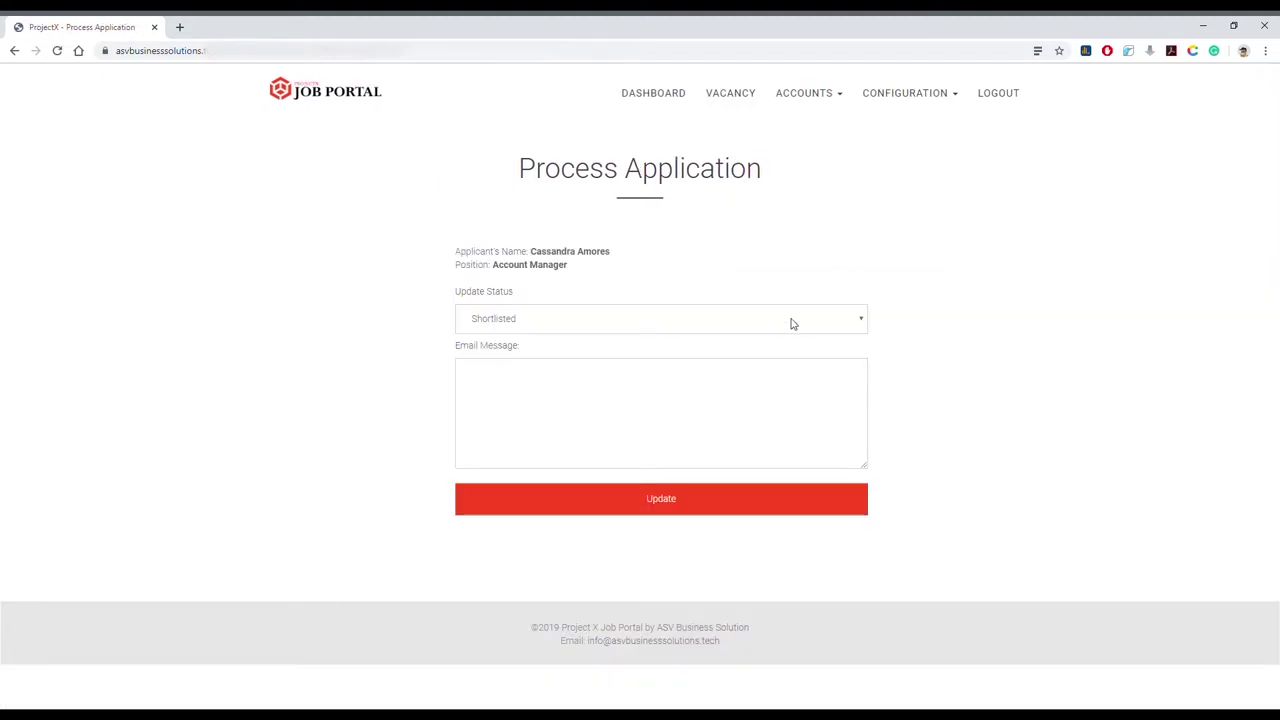
click(790, 323)
click(710, 387)
click(664, 406)
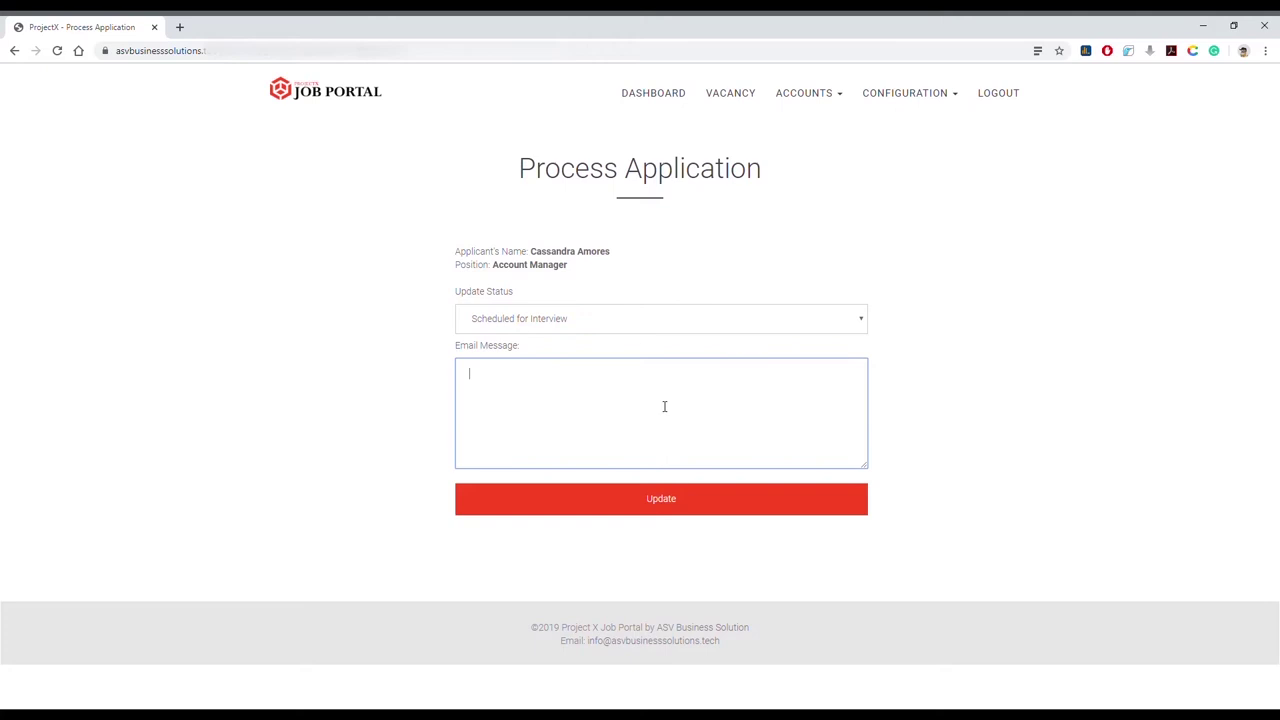
text(Shortlitesd)
click(655, 509)
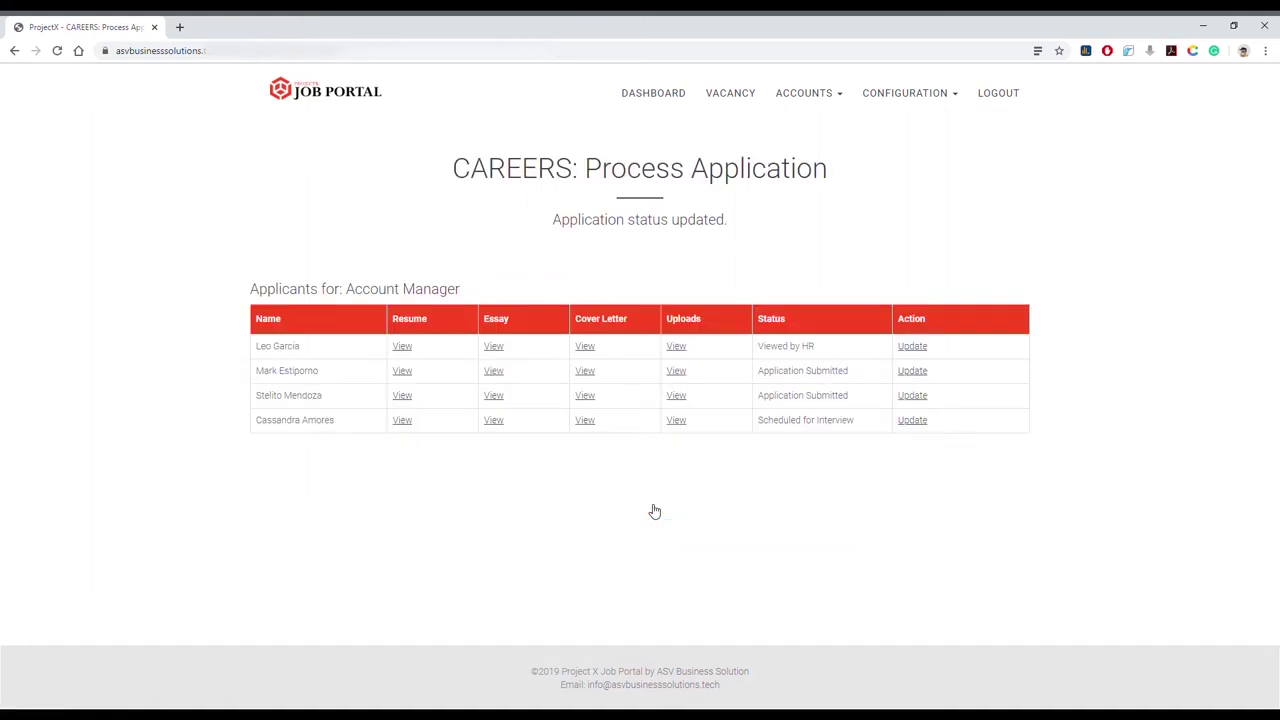
Browse Employees, try Rank and File then Admin levels in the new account form, then view Clients
click(822, 94)
click(812, 122)
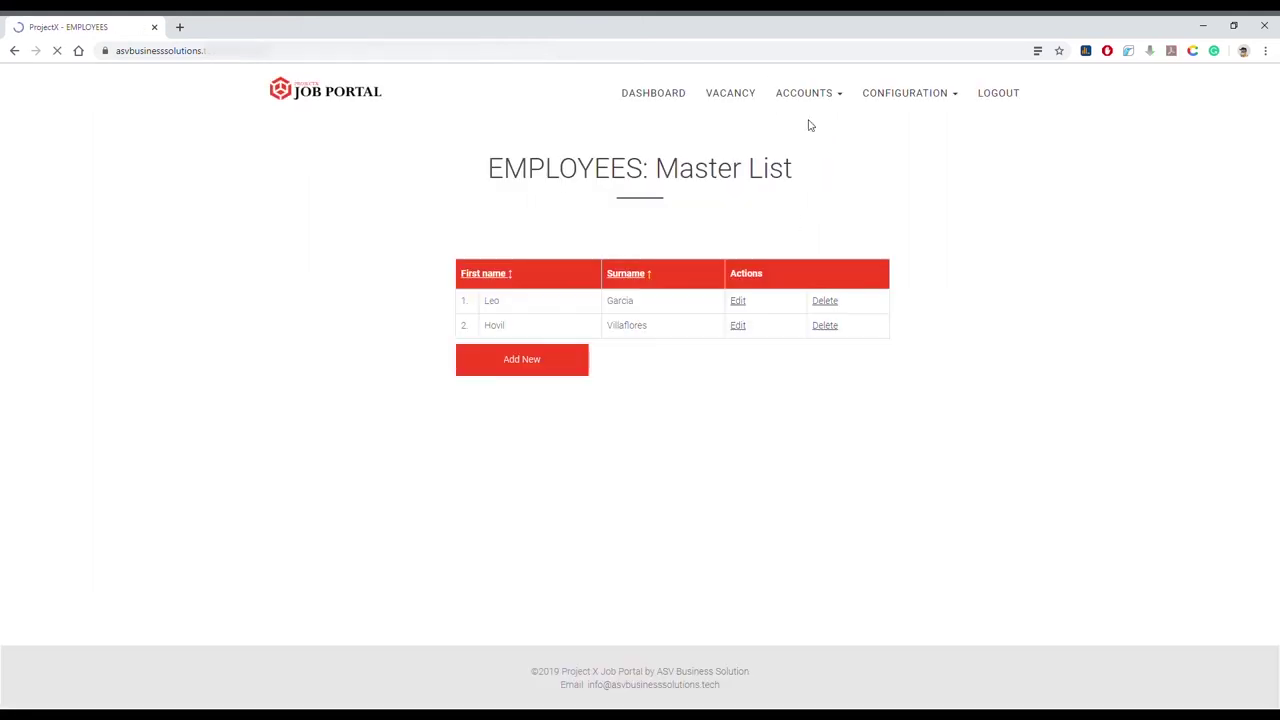
click(551, 374)
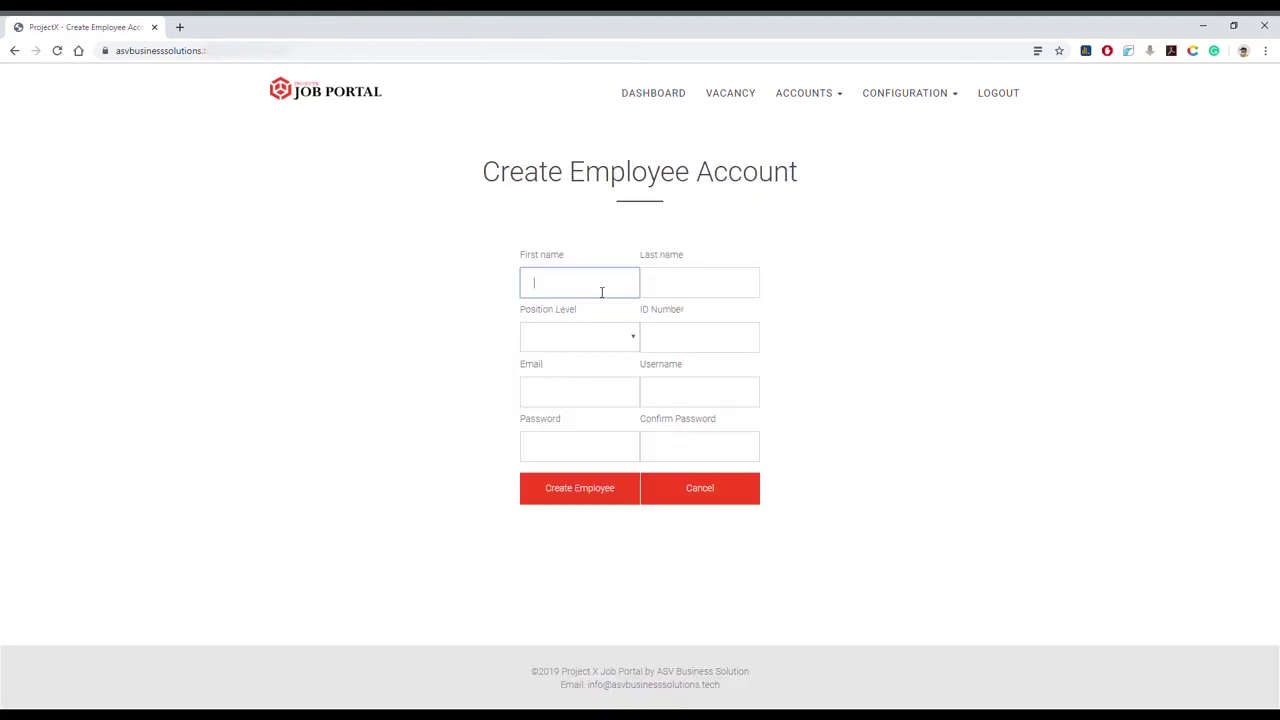
click(626, 343)
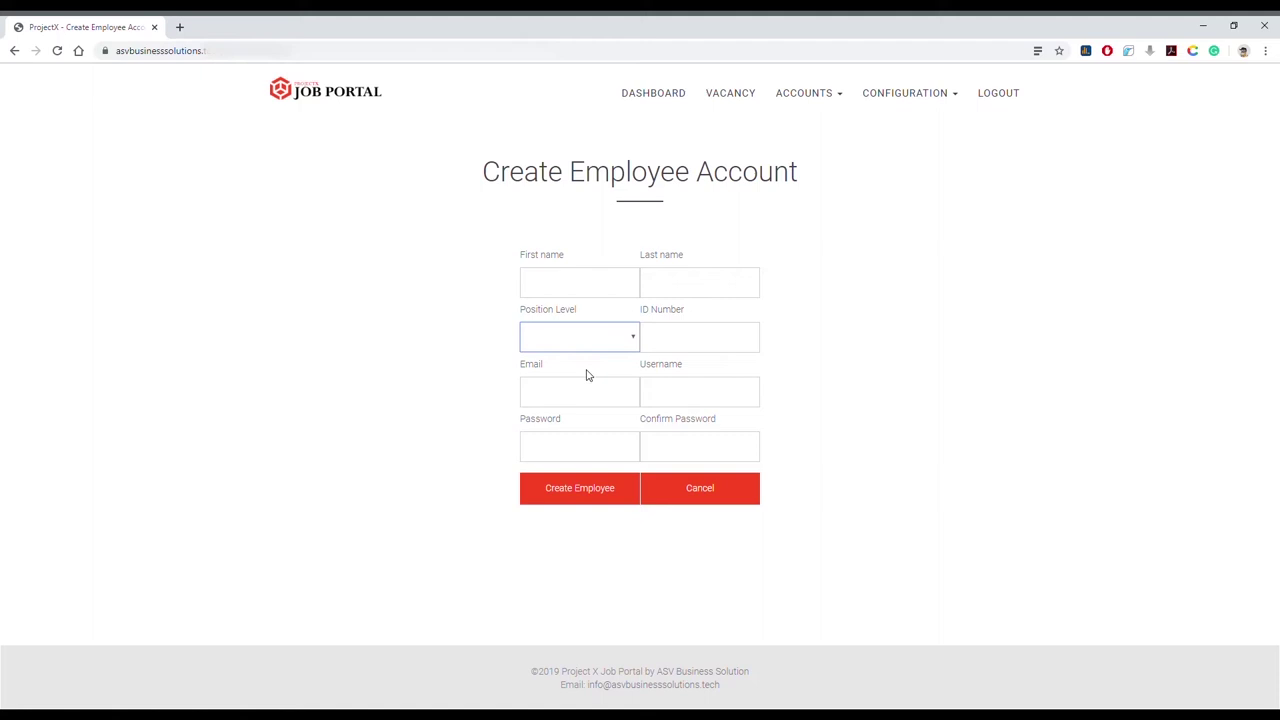
click(588, 369)
click(603, 338)
click(601, 384)
click(801, 100)
click(774, 140)
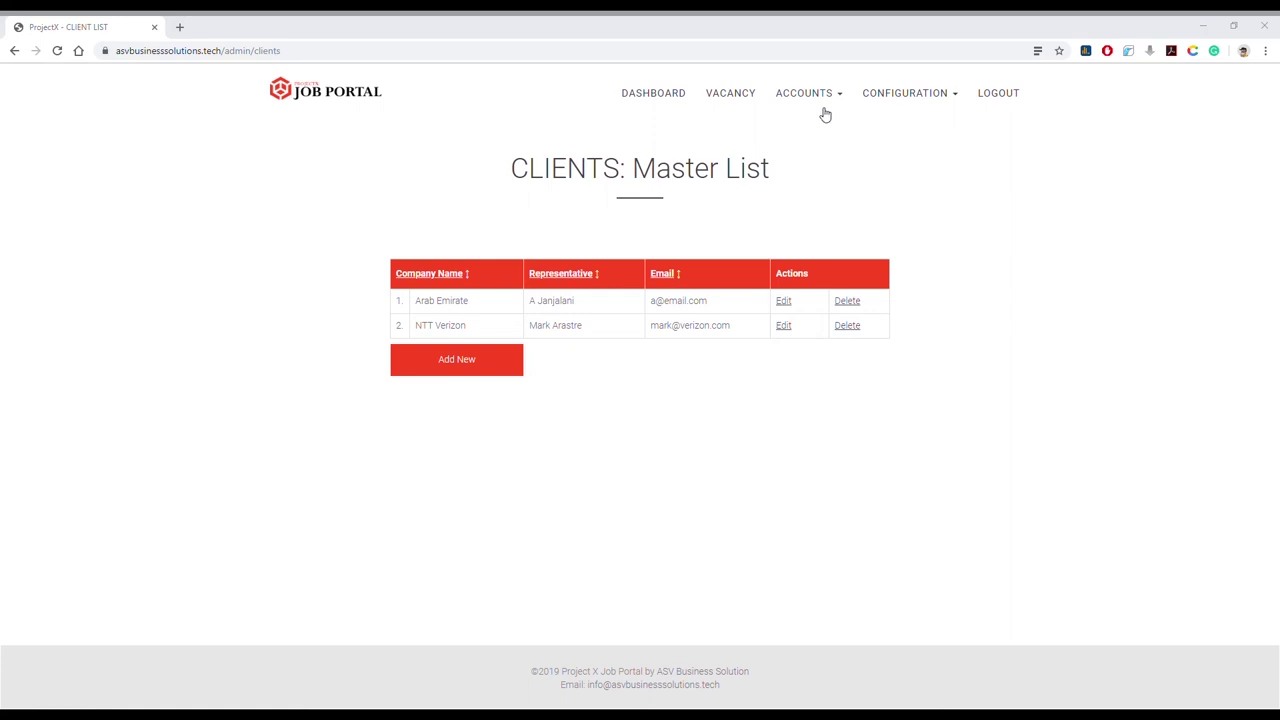
View the Applicants masterlist and the Destination countries list
click(823, 114)
click(795, 157)
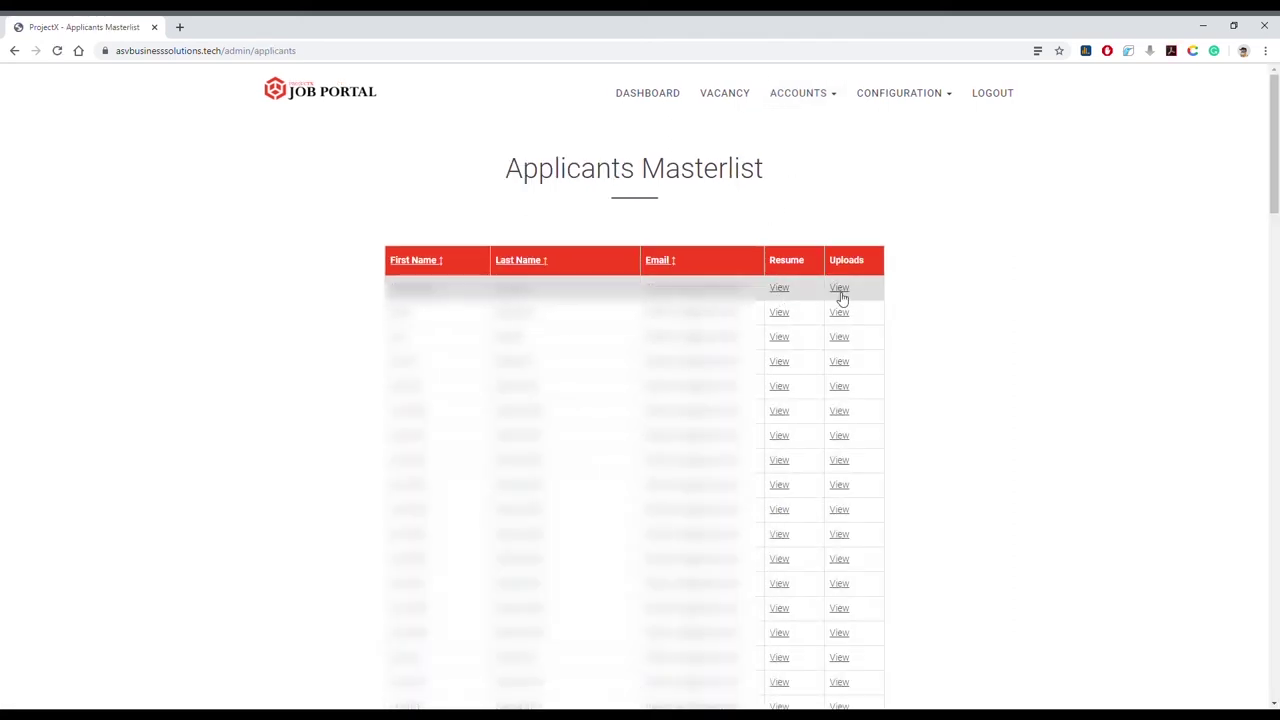
click(910, 97)
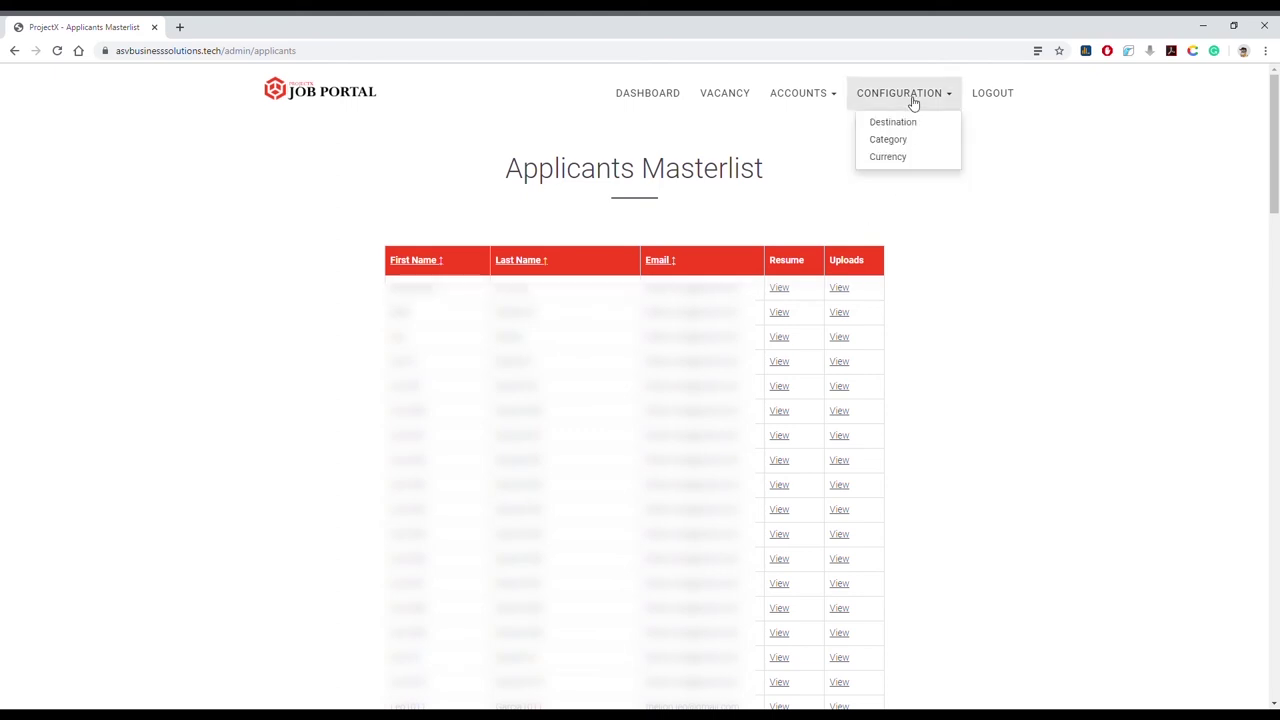
click(905, 124)
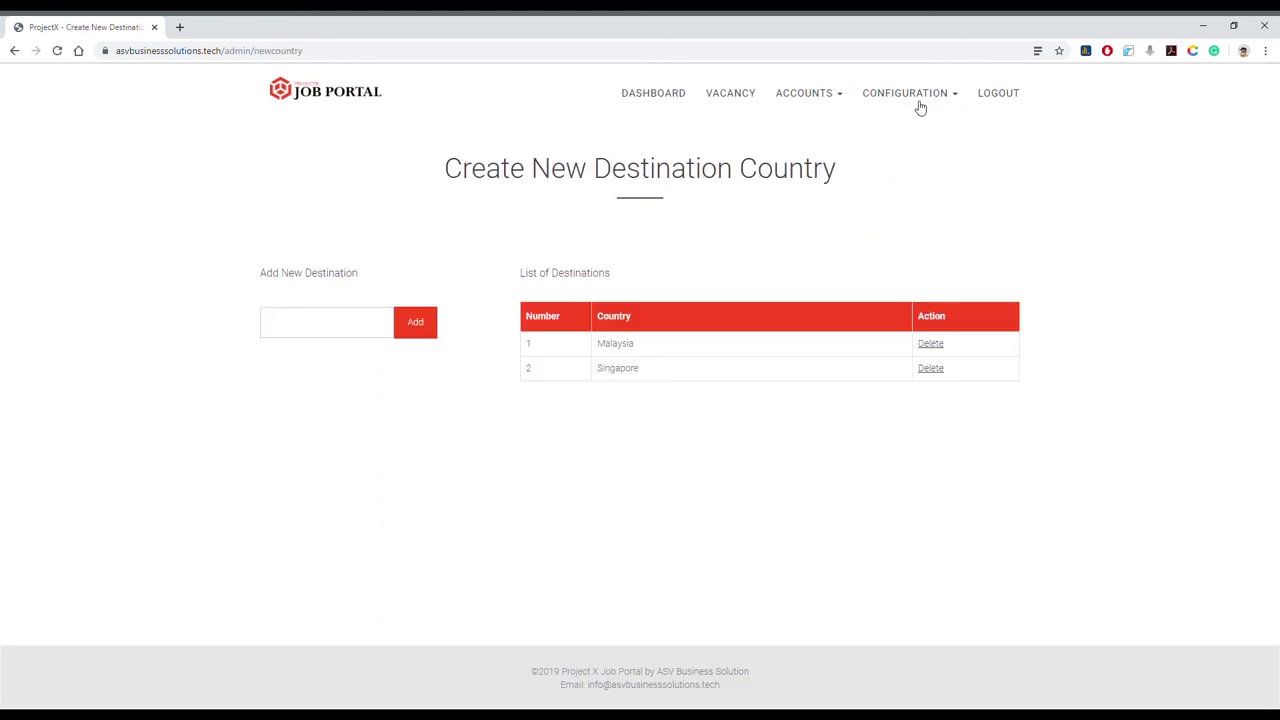
Browse the Category and Currency lists, then log out of the admin account
click(922, 97)
click(918, 141)
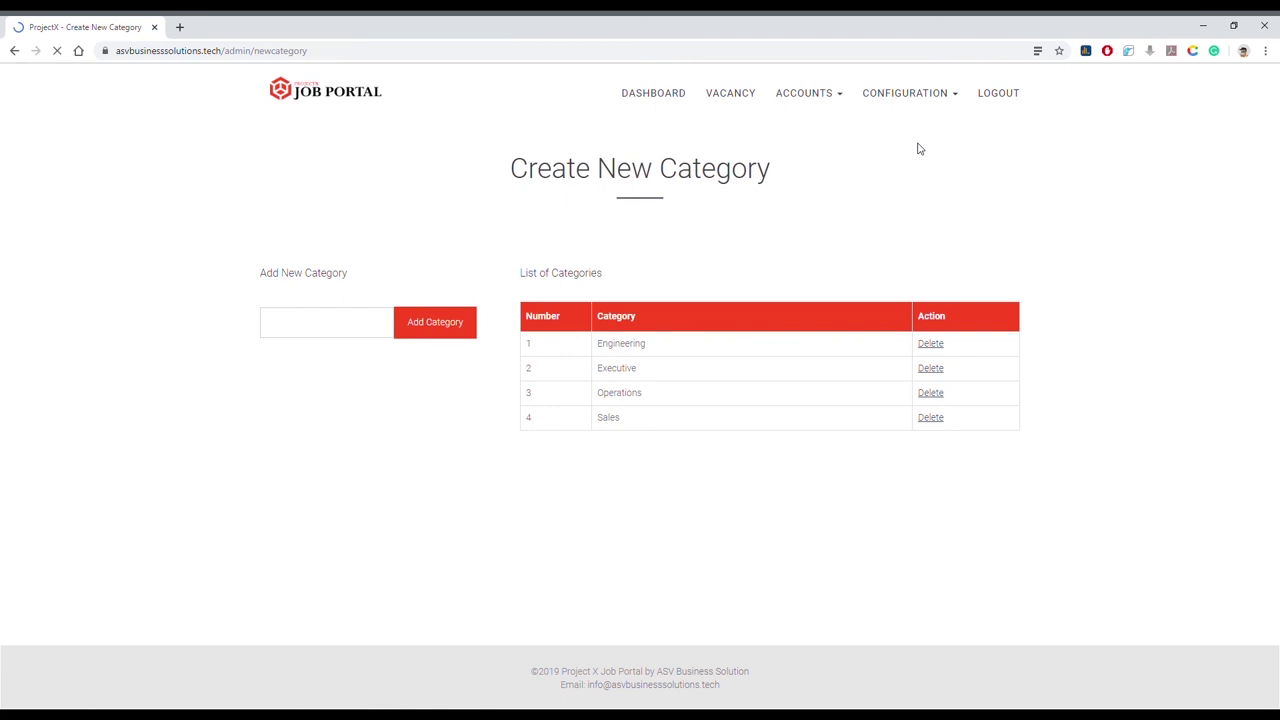
click(920, 97)
click(918, 155)
click(998, 95)
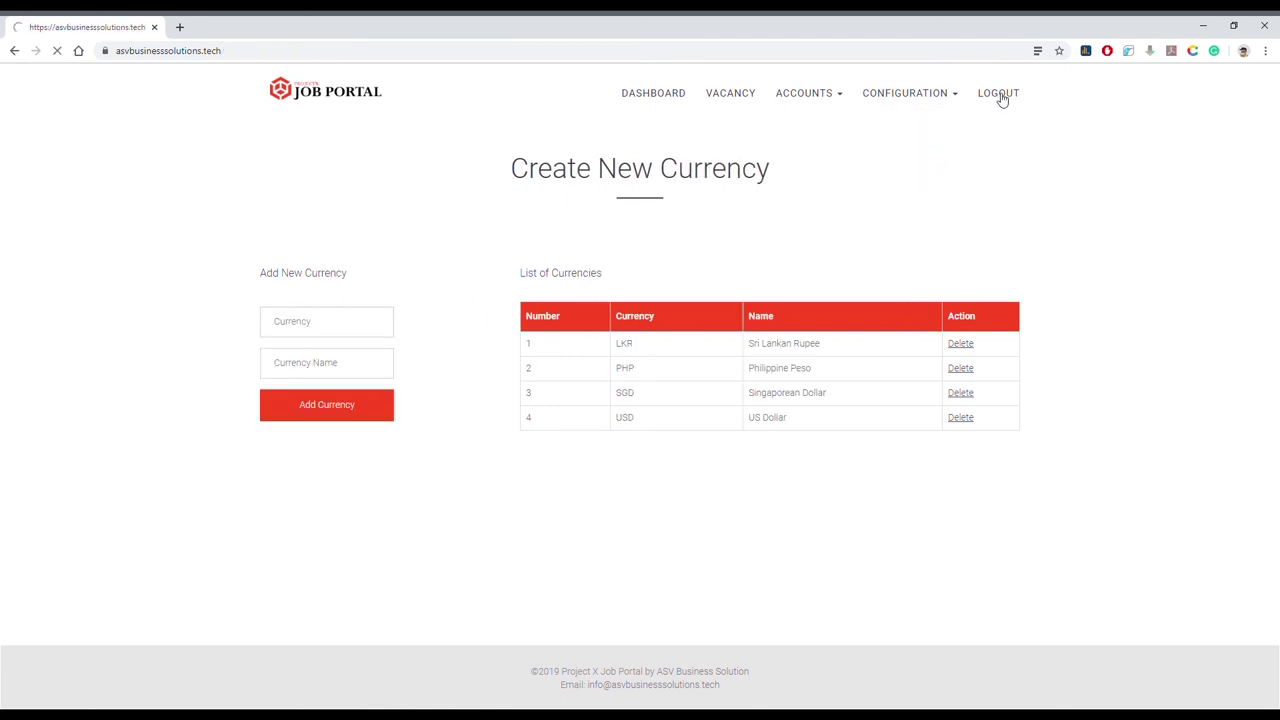